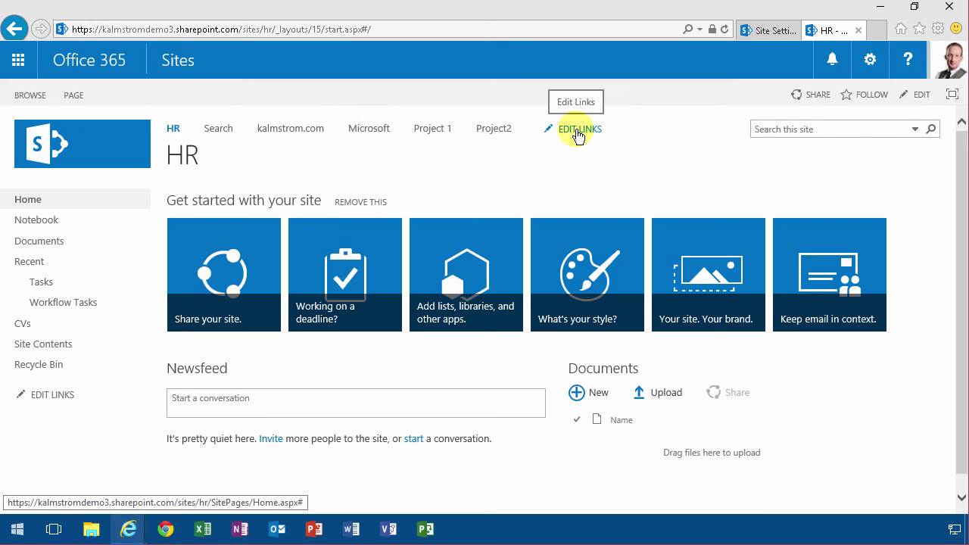
Step: Add a link with the display text "Links" to the HR site's top navigation
left_click(575, 134)
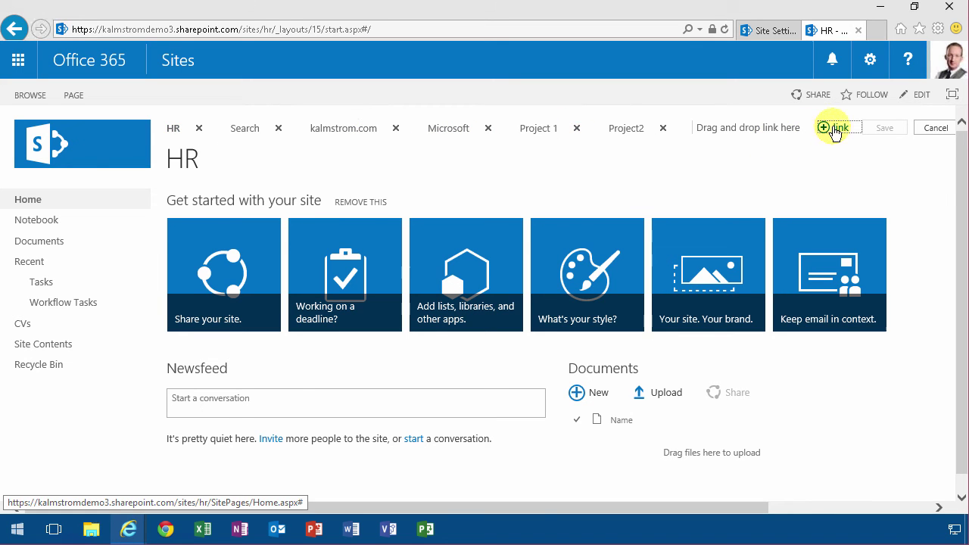
left_click(837, 128)
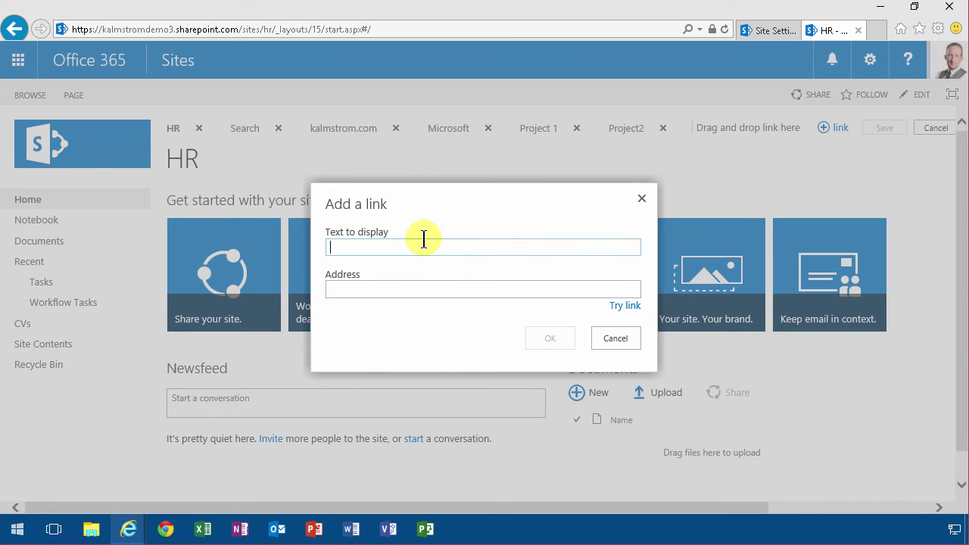
type("External")
double_click(424, 239)
type("Links")
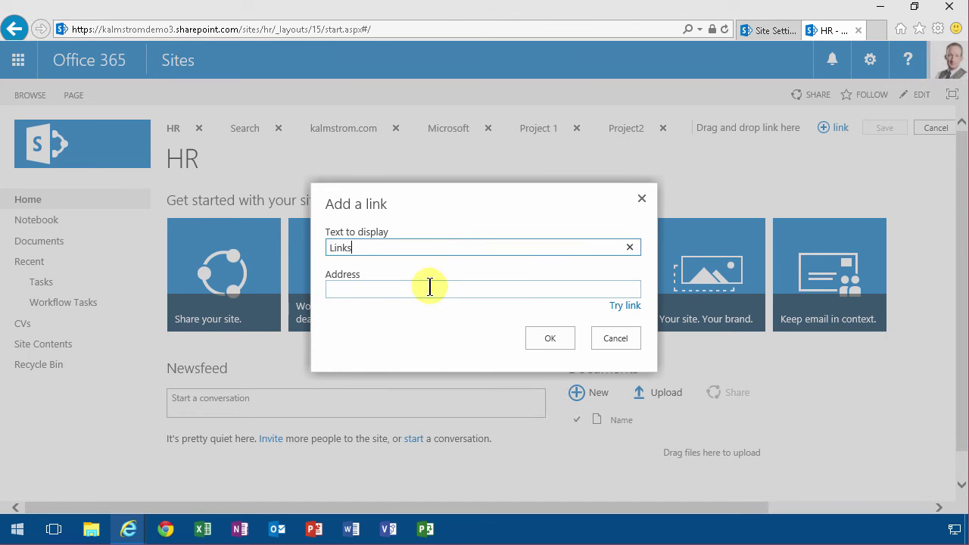
left_click(379, 288)
left_click(549, 338)
Step: Add another top navigation link with the display text "Projects"
left_click(909, 130)
type("P")
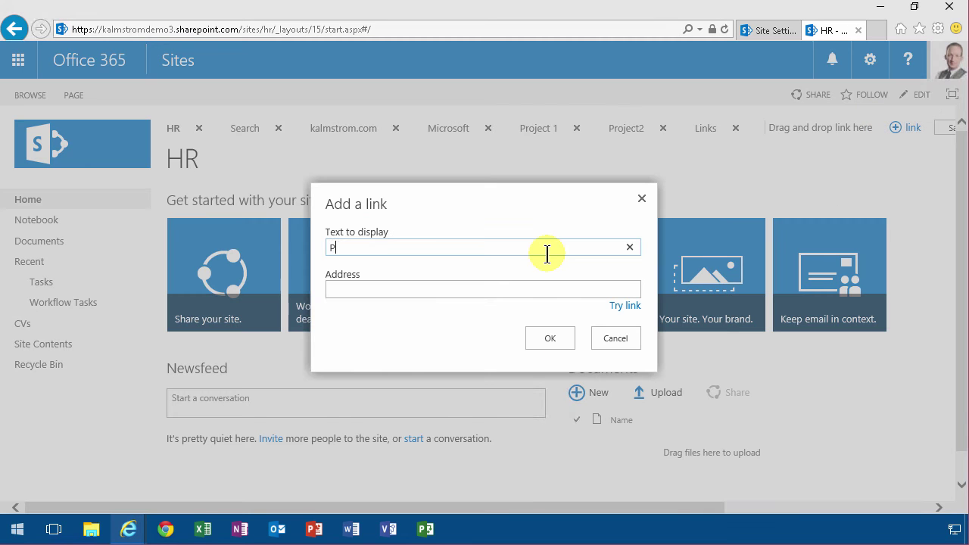
type("rojects")
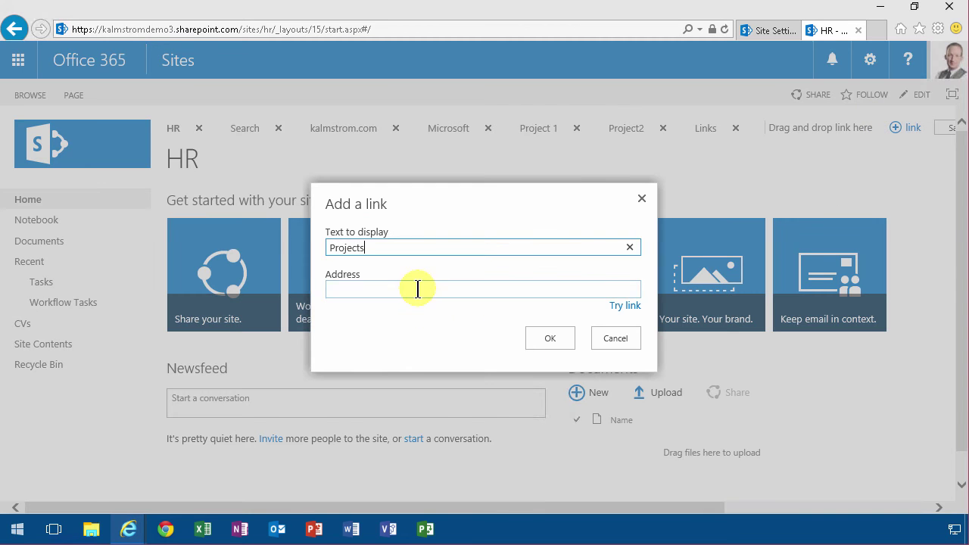
left_click(417, 287)
left_click(551, 339)
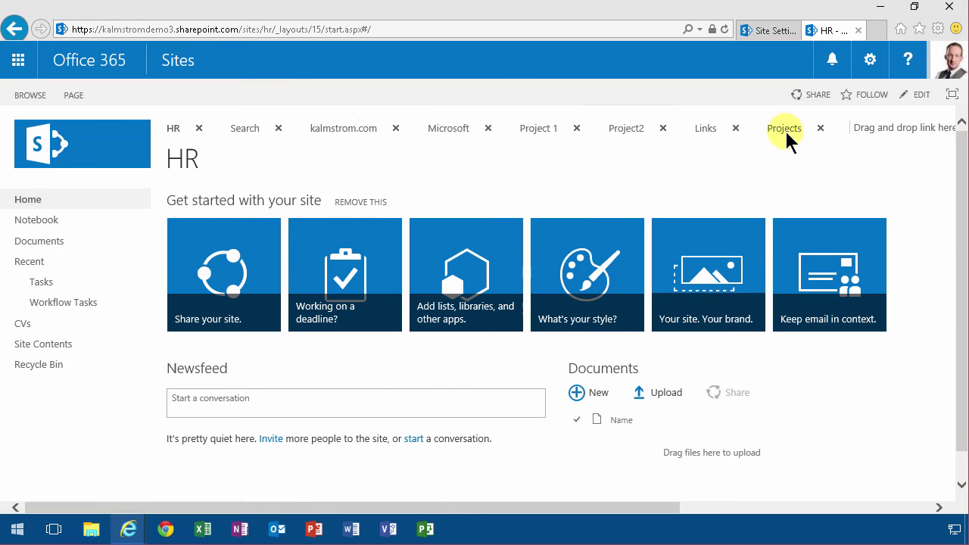
Step: Move the kalmstrom.com link between Project 1 and Project2 in the top navigation and save the links
left_click_drag(345, 133, 722, 132)
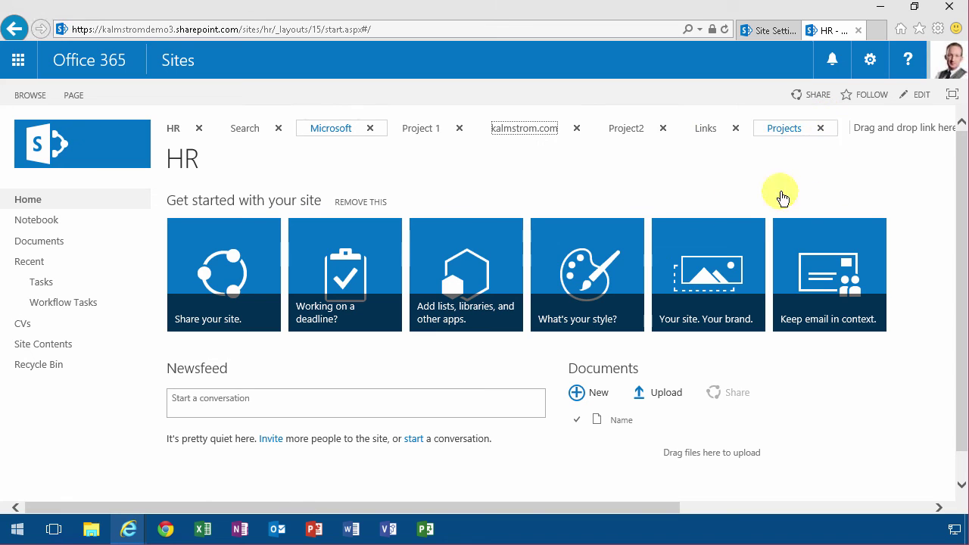
left_click_drag(630, 510, 885, 511)
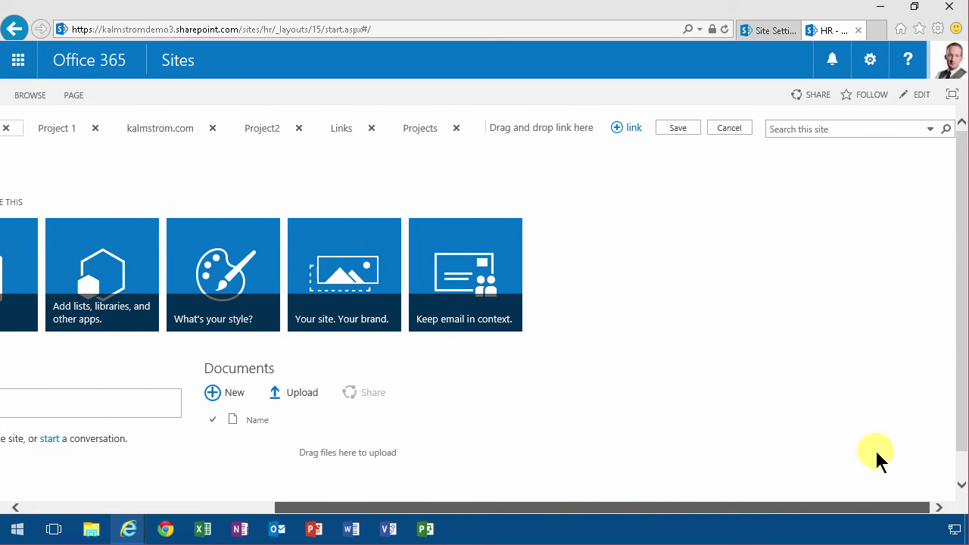
left_click(673, 127)
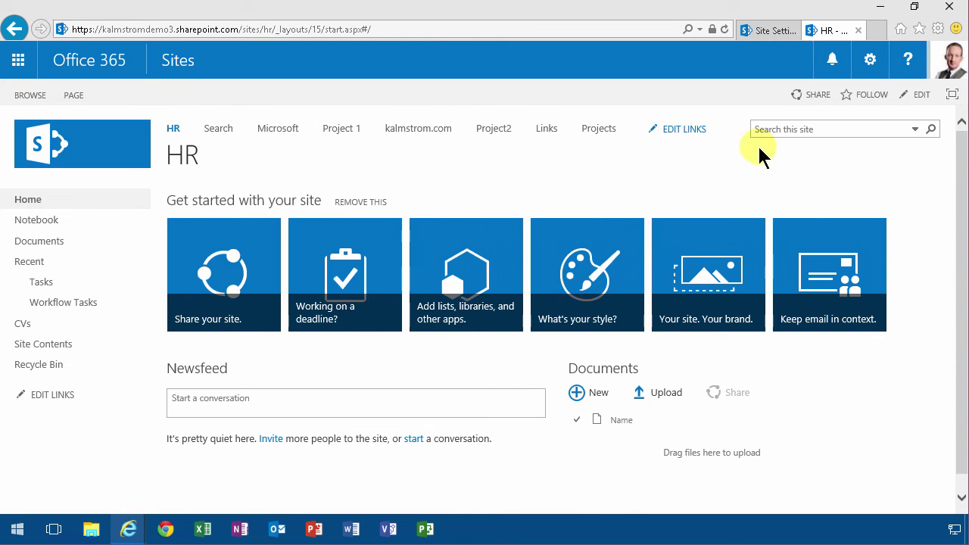
left_click(683, 130)
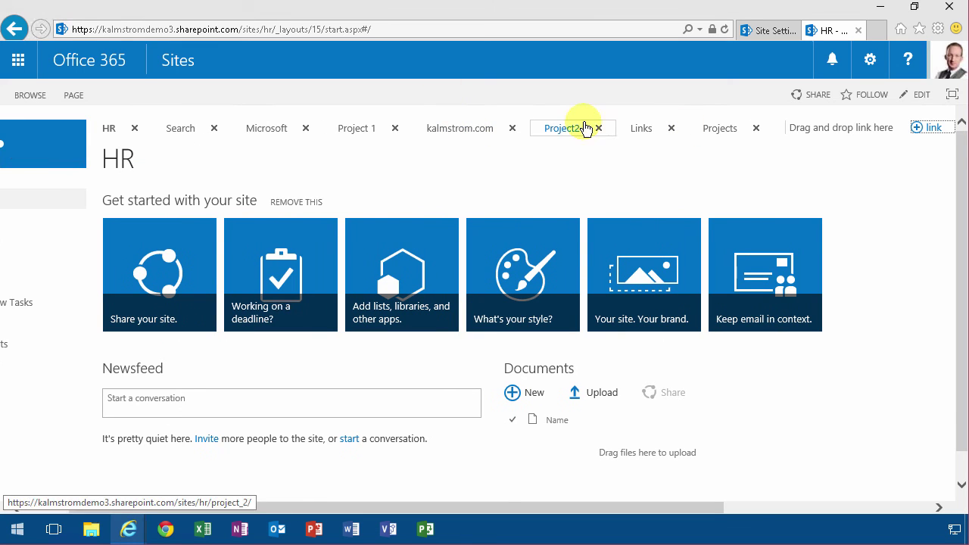
left_click(642, 130)
left_click_drag(641, 129, 371, 144)
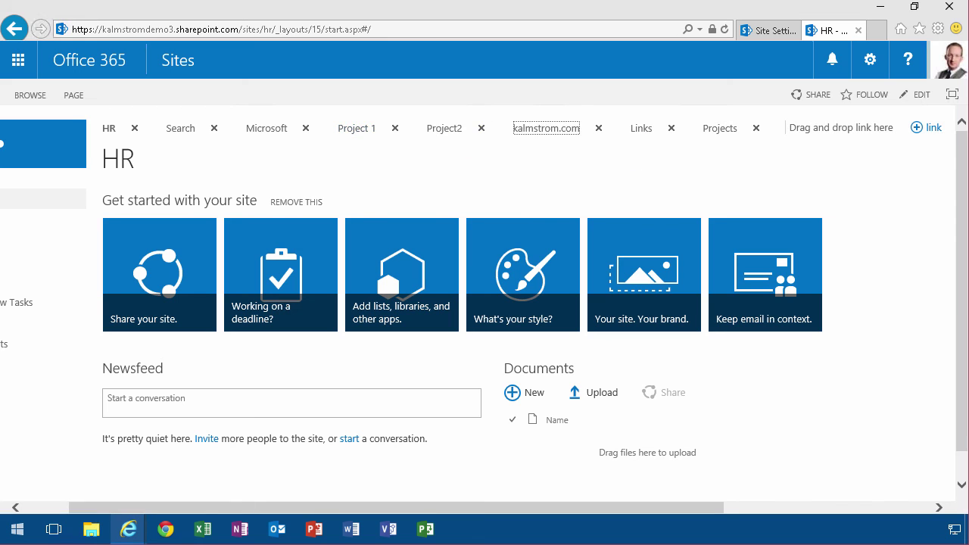
left_click_drag(709, 515, 869, 515)
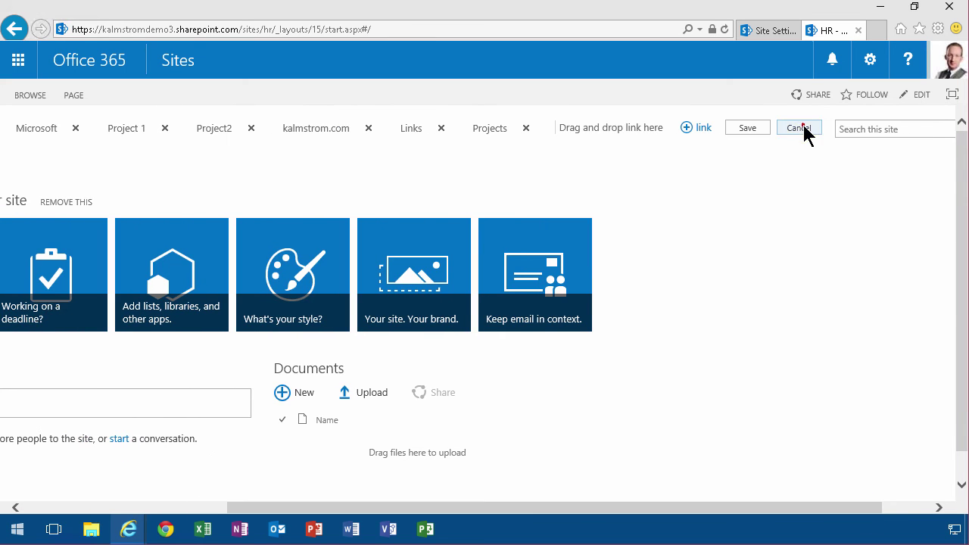
left_click(803, 130)
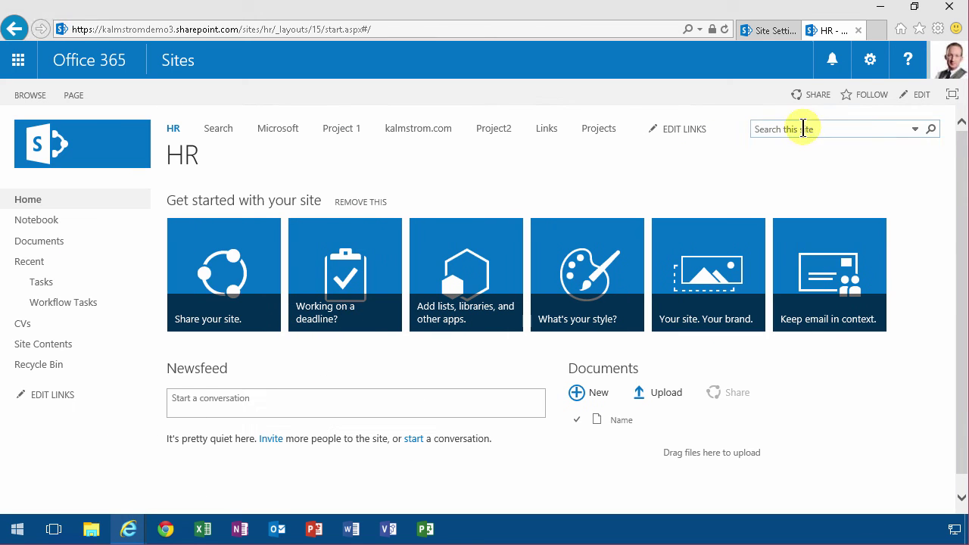
Step: Open the site's navigation settings and delete the Projects heading from Global Navigation
left_click(866, 60)
left_click(815, 330)
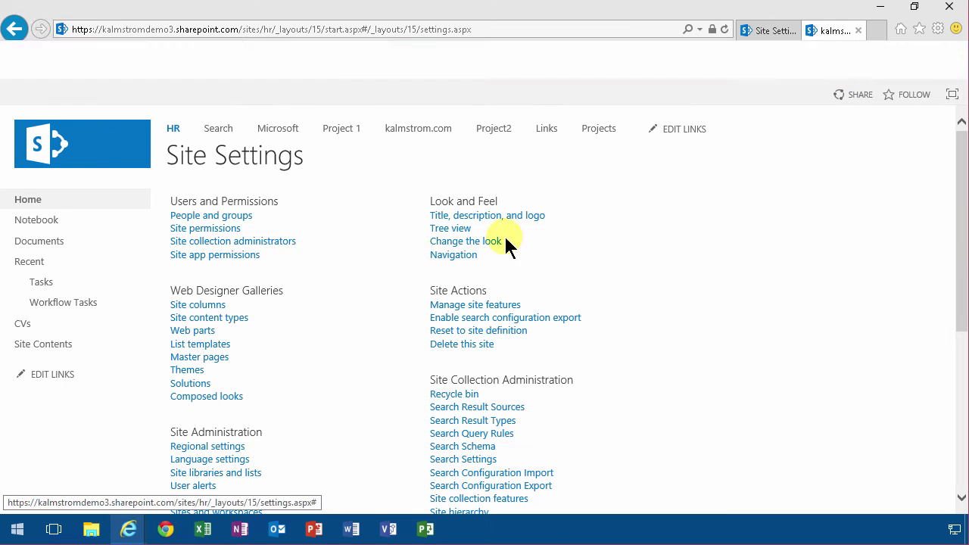
left_click(443, 255)
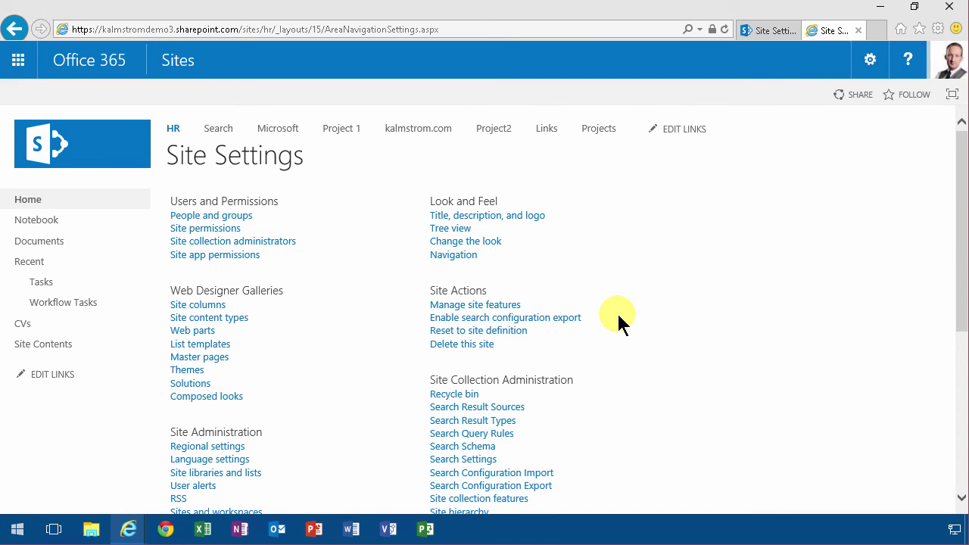
scroll(623, 303, "down", 7)
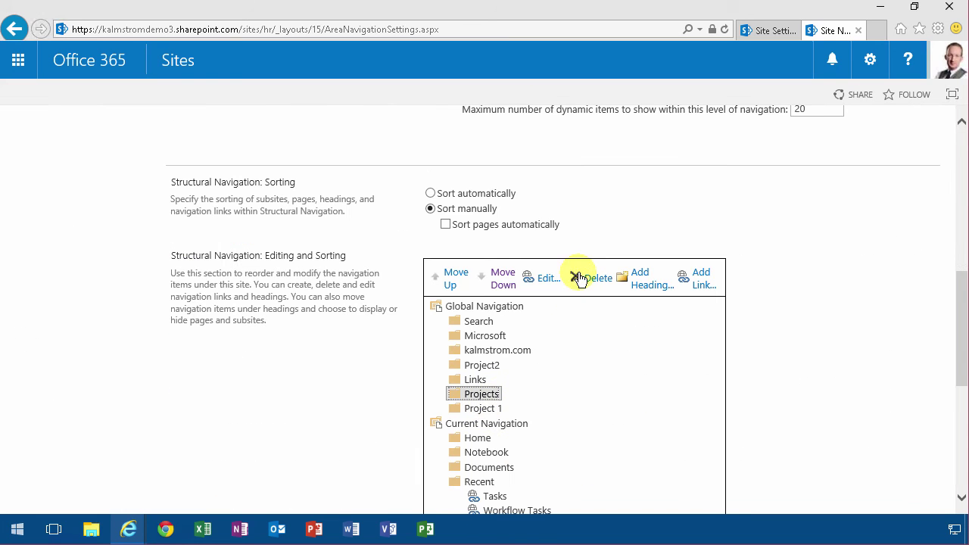
left_click(579, 279)
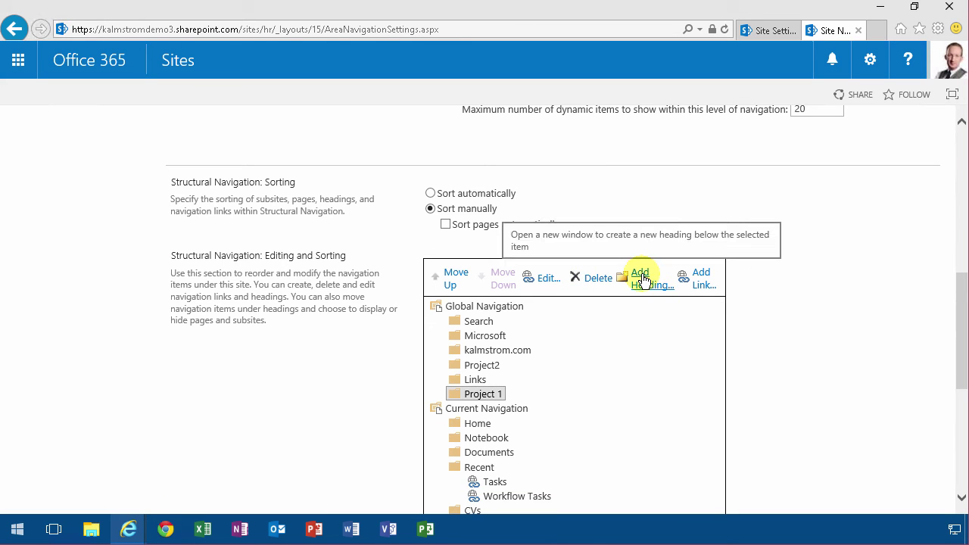
Step: Add a new heading titled "Projects" to Global Navigation
left_click(643, 280)
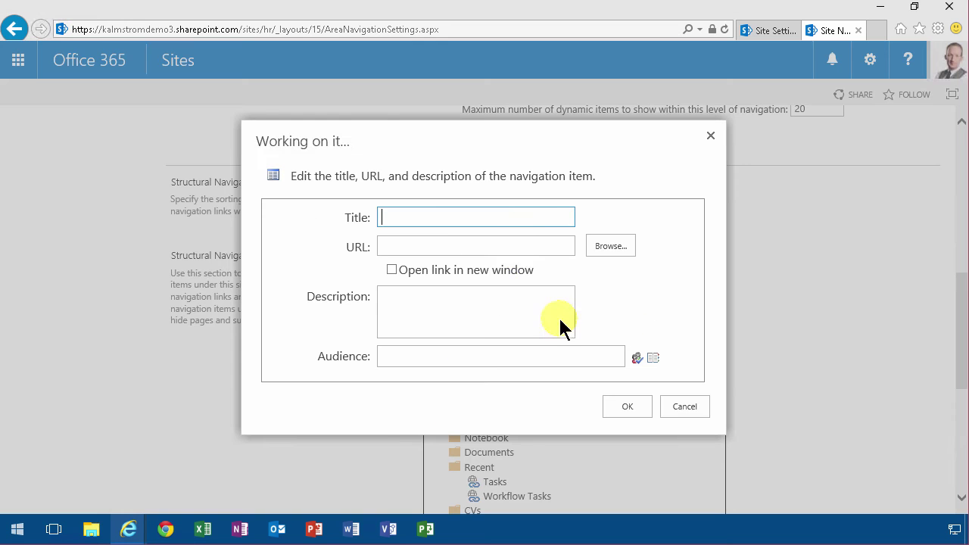
type("Projects")
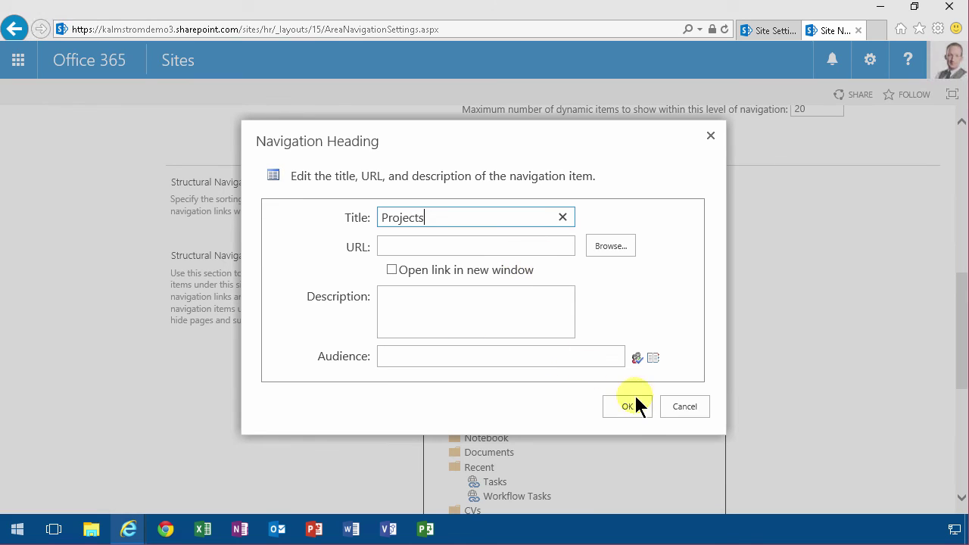
left_click(628, 407)
Step: Move the Project 1 and Project2 subsites under the Projects heading in Global Navigation
left_click(484, 334)
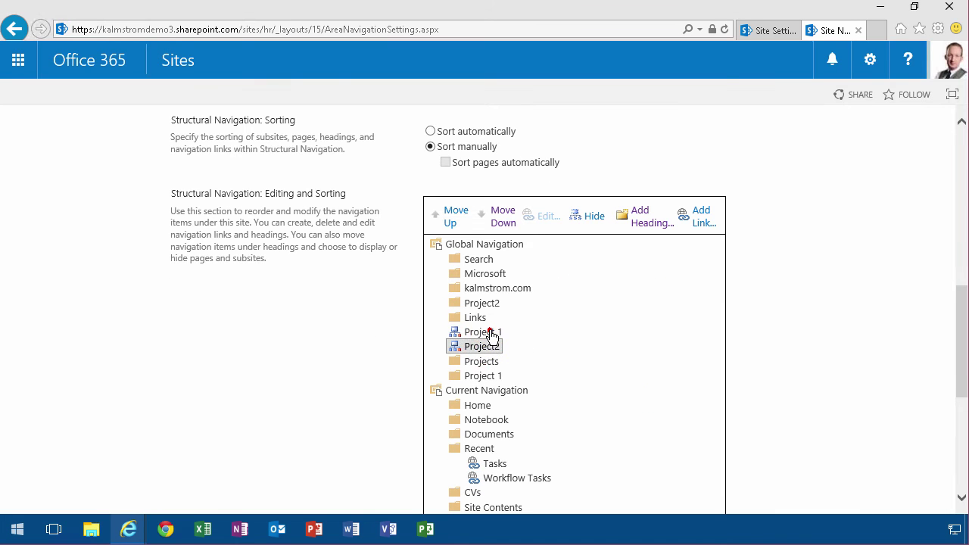
left_click(503, 219)
left_click(503, 219)
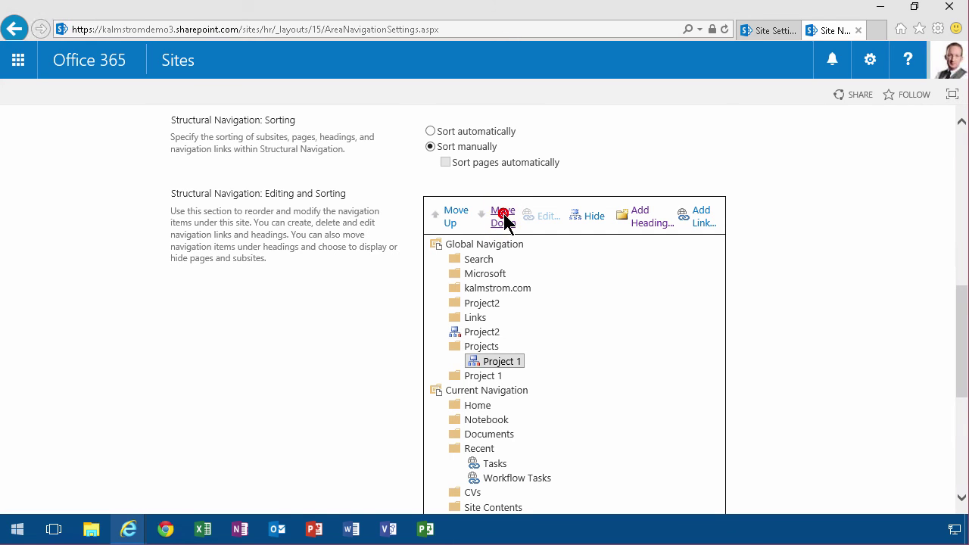
left_click(475, 331)
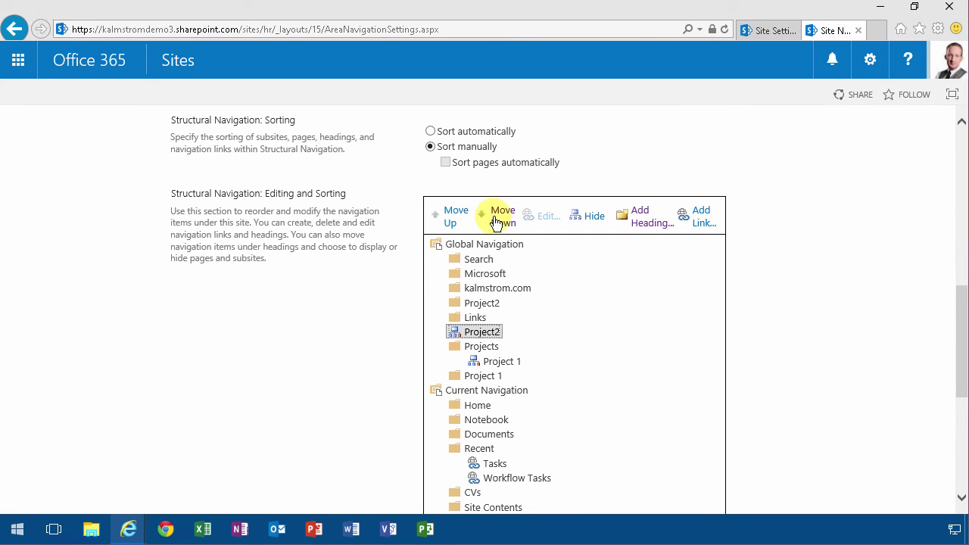
left_click(502, 219)
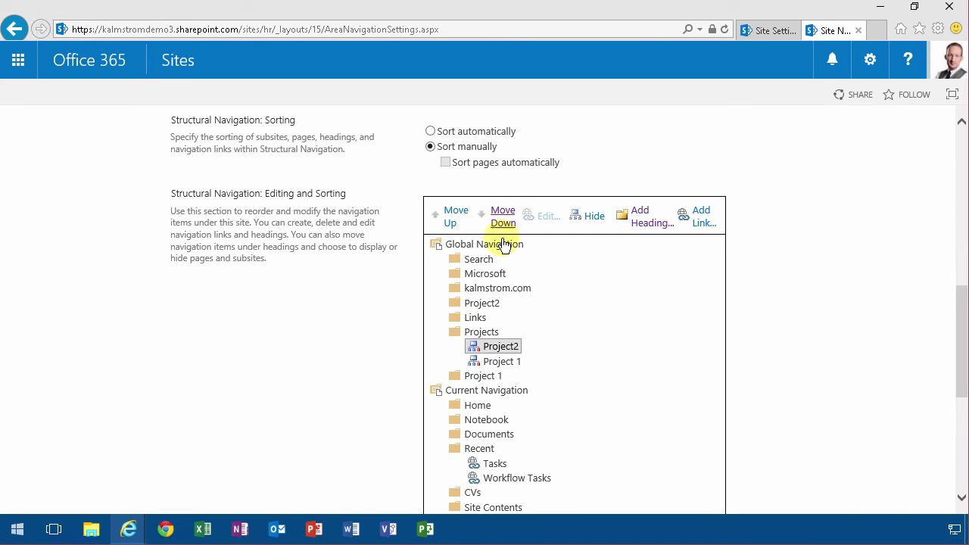
Step: Delete the separate top-level Project 1 and Project2 headings from Global Navigation
left_click(486, 378)
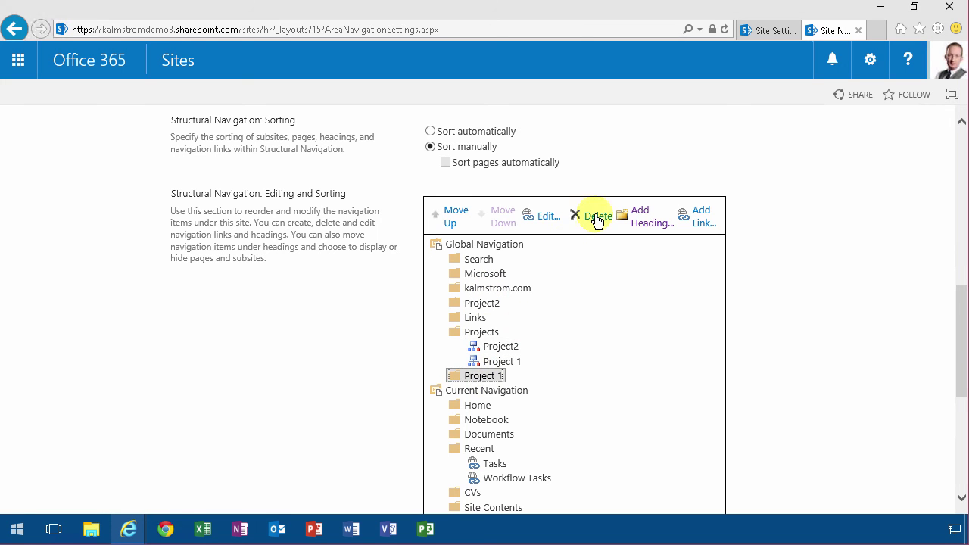
left_click(589, 216)
left_click(493, 305)
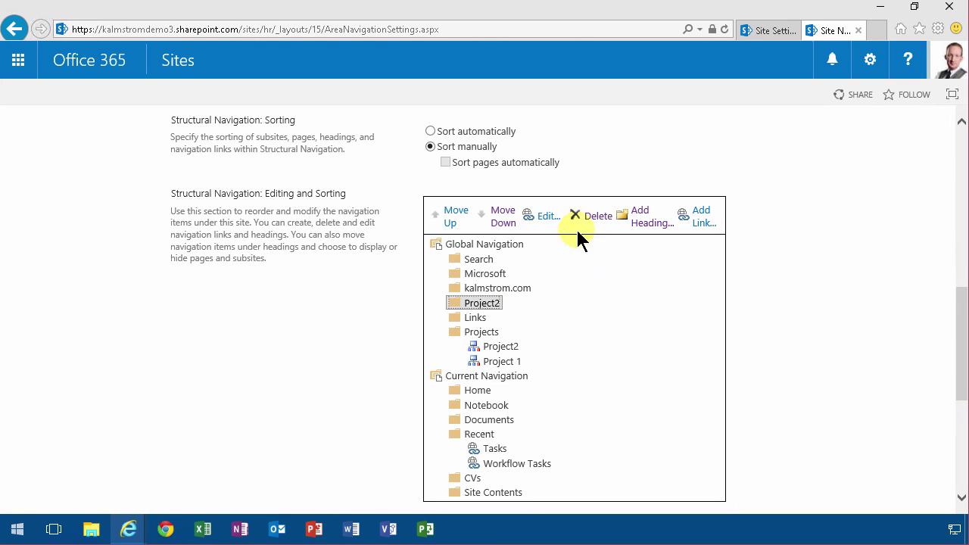
left_click(590, 217)
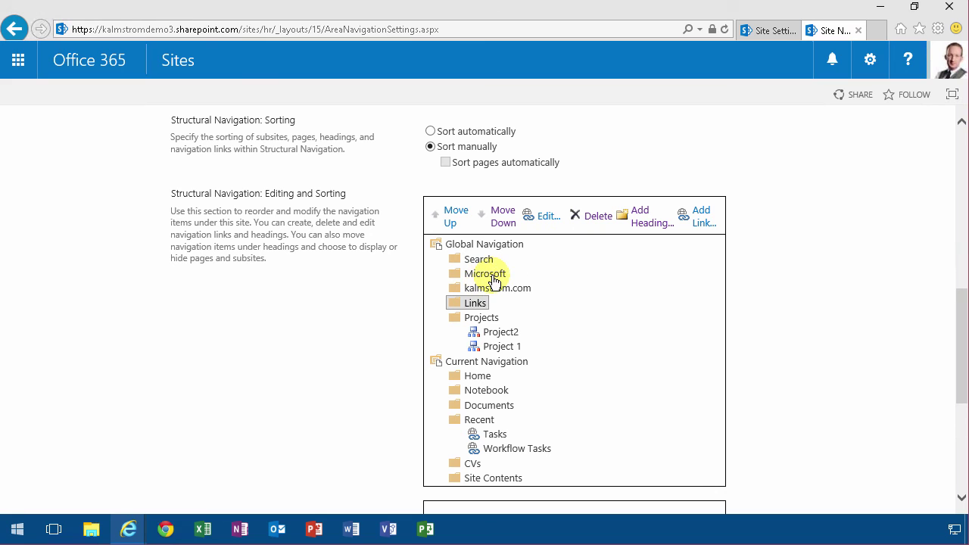
left_click(491, 277)
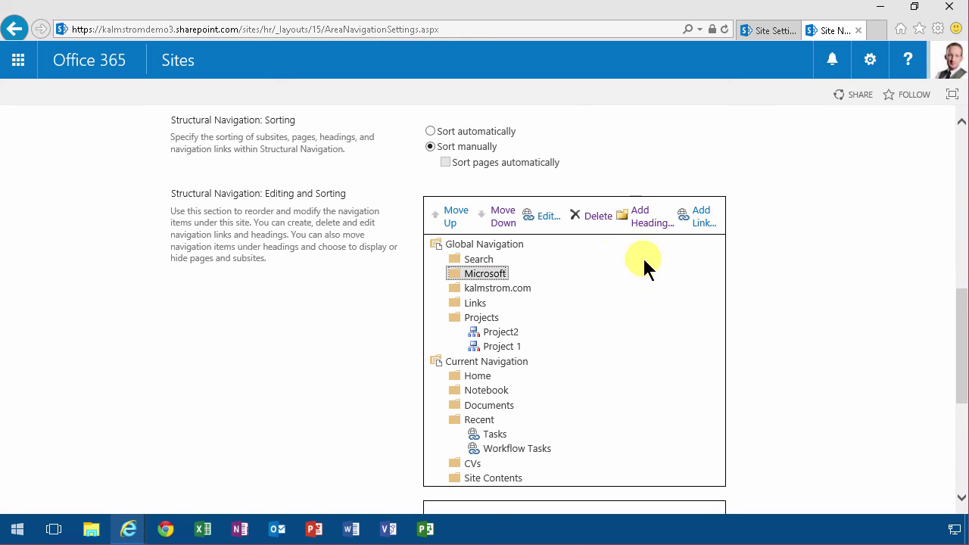
left_click(703, 216)
type("kalmstrom")
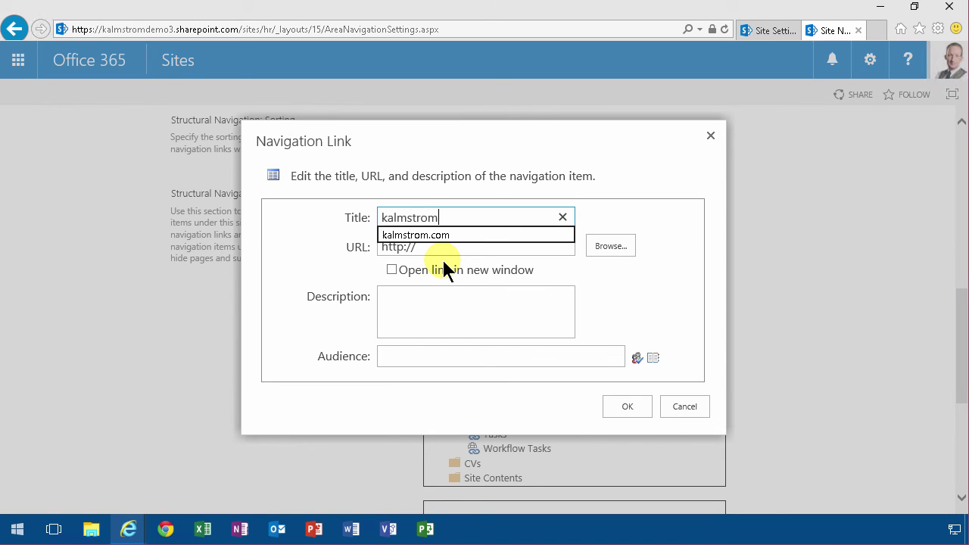
left_click(415, 234)
left_click(433, 246)
type("www.k")
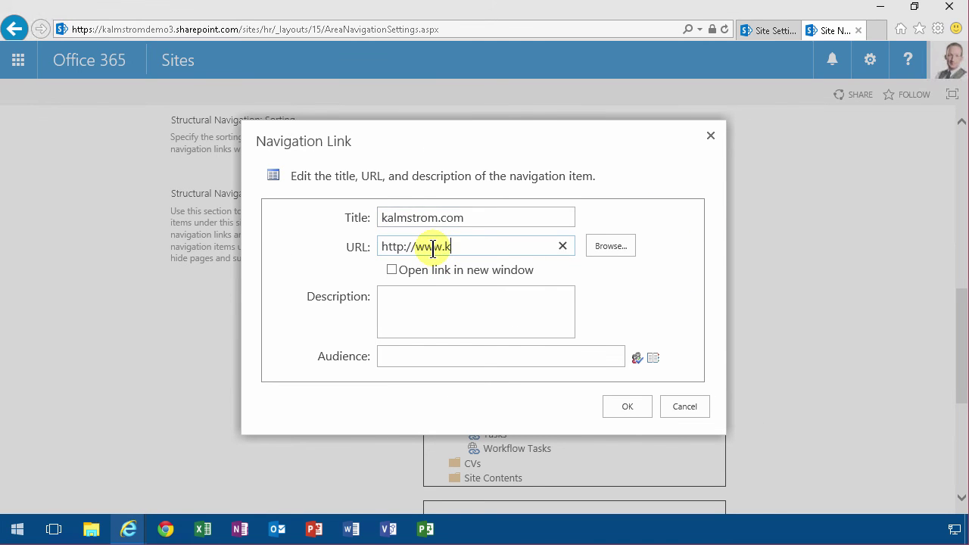
type("almstrom.com")
left_click(432, 269)
left_click(627, 407)
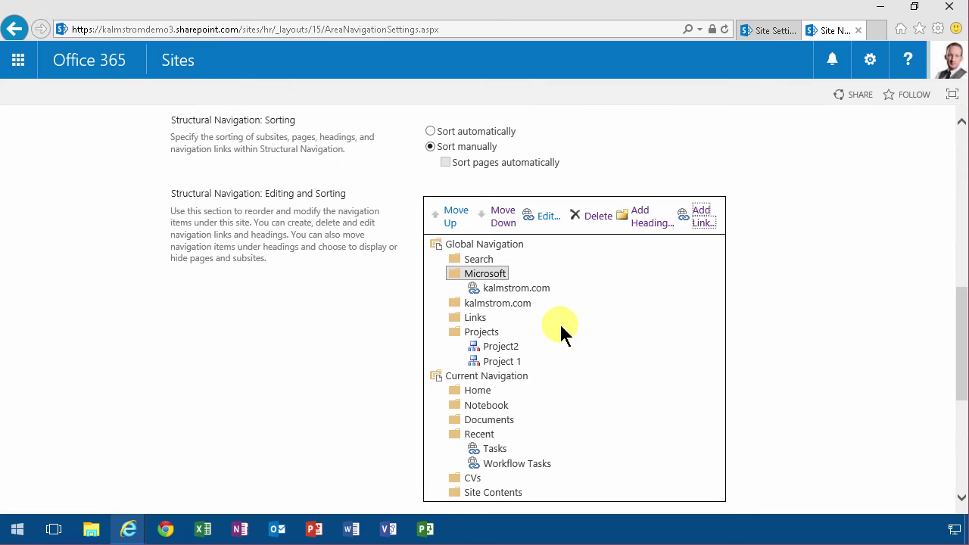
Step: Move the new kalmstrom.com link down until it sits under the Links heading
left_click(503, 289)
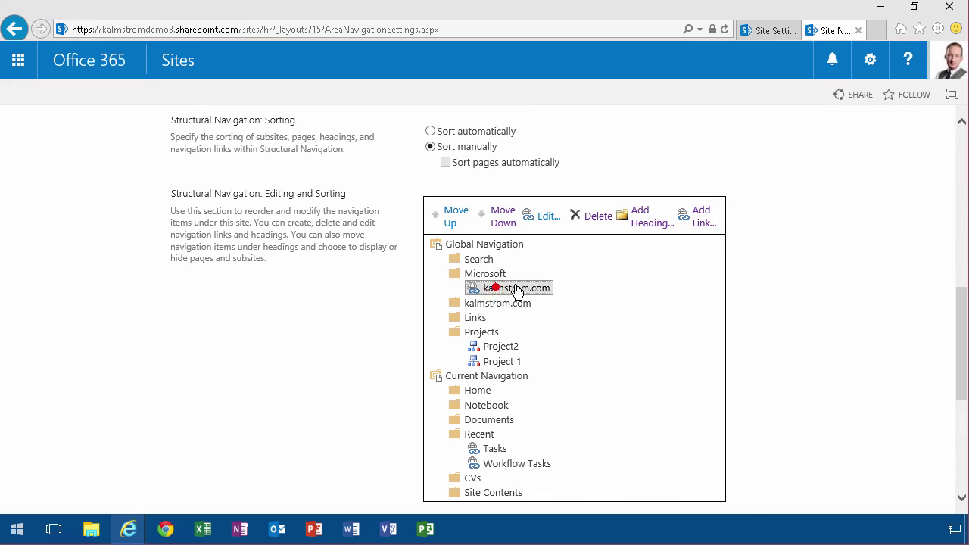
left_click(499, 218)
left_click(501, 221)
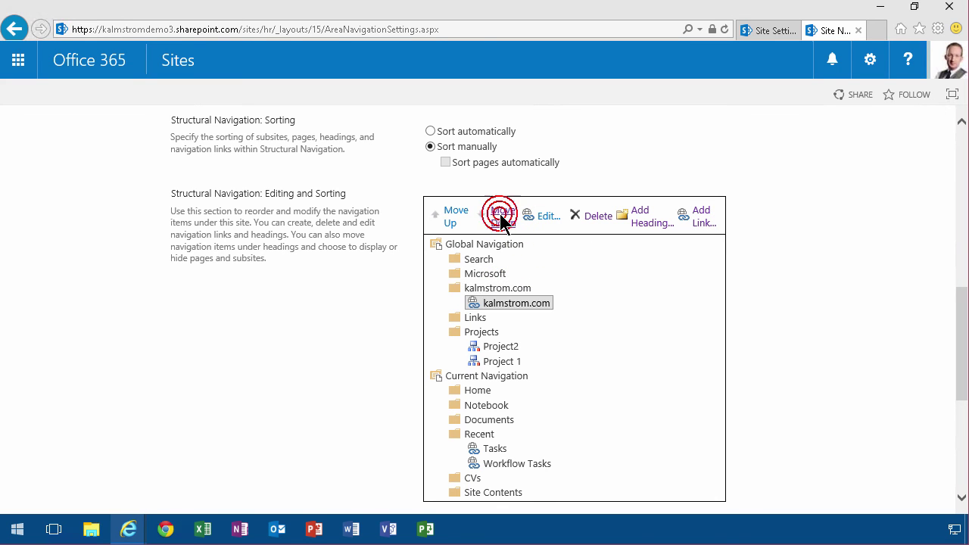
left_click(500, 217)
left_click(500, 217)
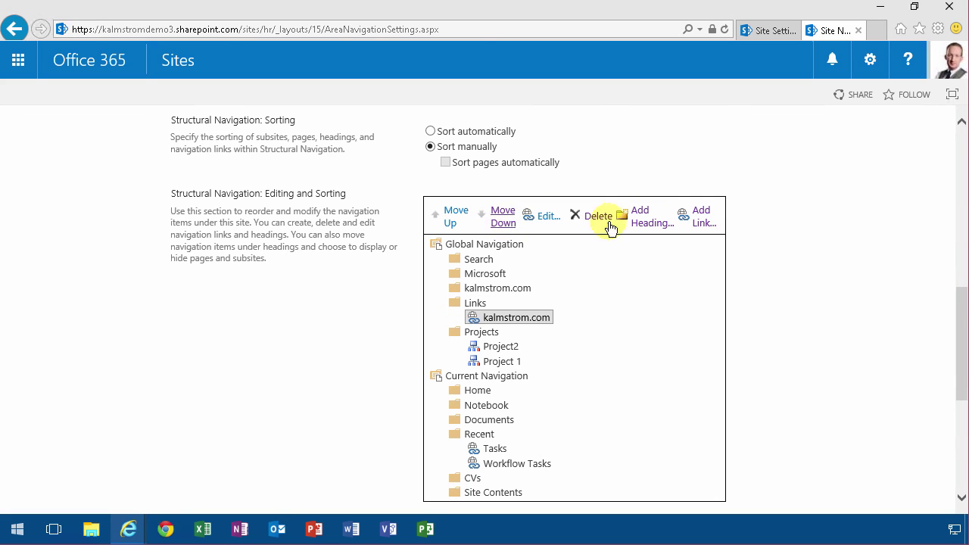
left_click(701, 220)
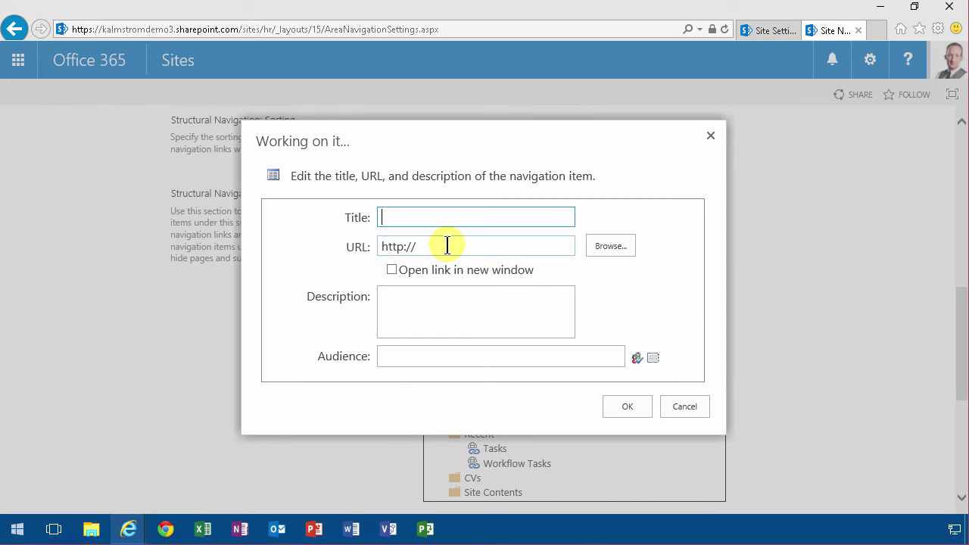
type("Microsoft")
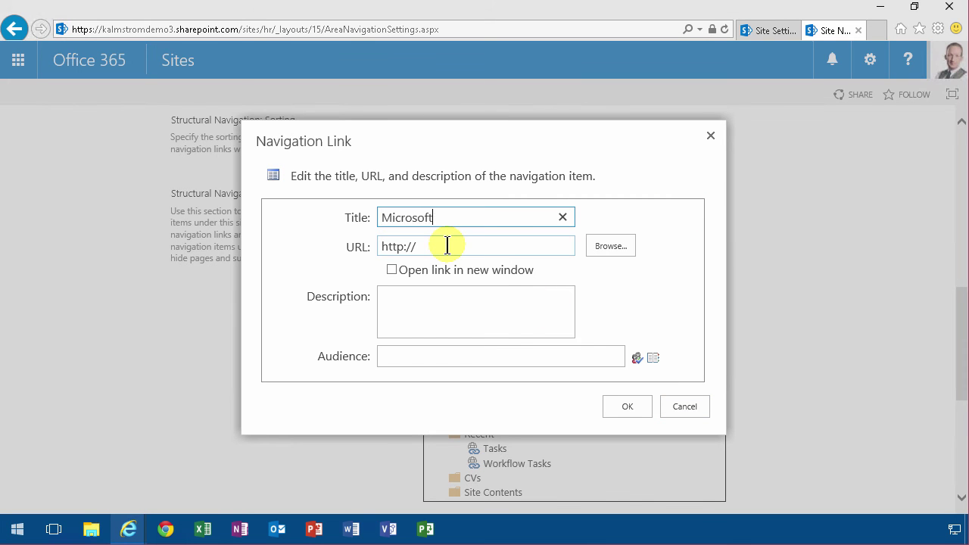
key("Tab")
left_click(447, 245)
type("www.microsoft.com")
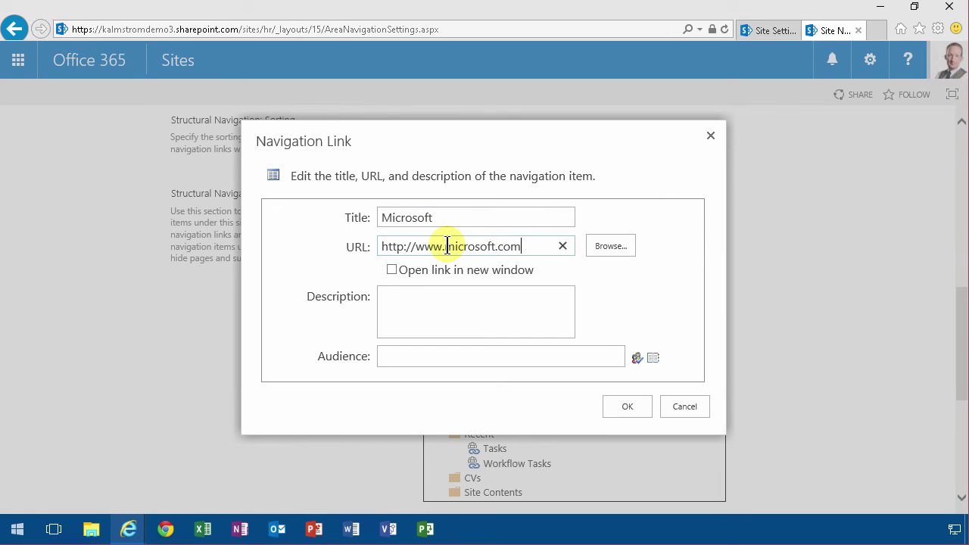
left_click(391, 270)
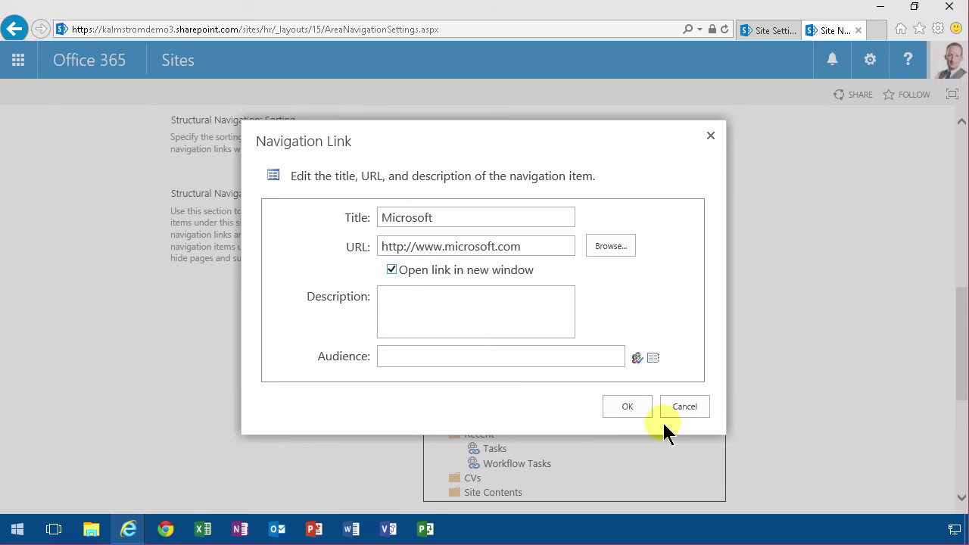
left_click(643, 413)
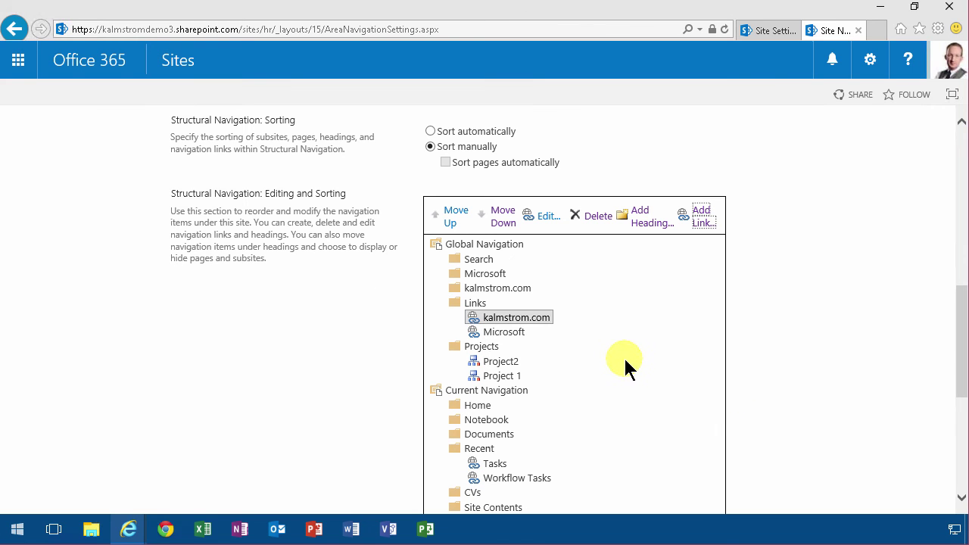
Step: Delete the separate top-level kalmstrom.com and Microsoft headings from Global Navigation
left_click(491, 288)
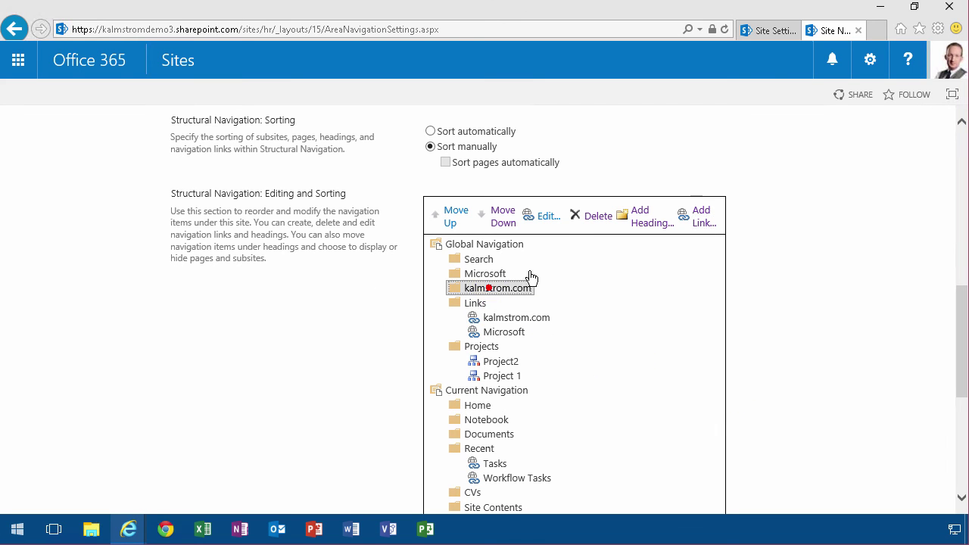
left_click(595, 216)
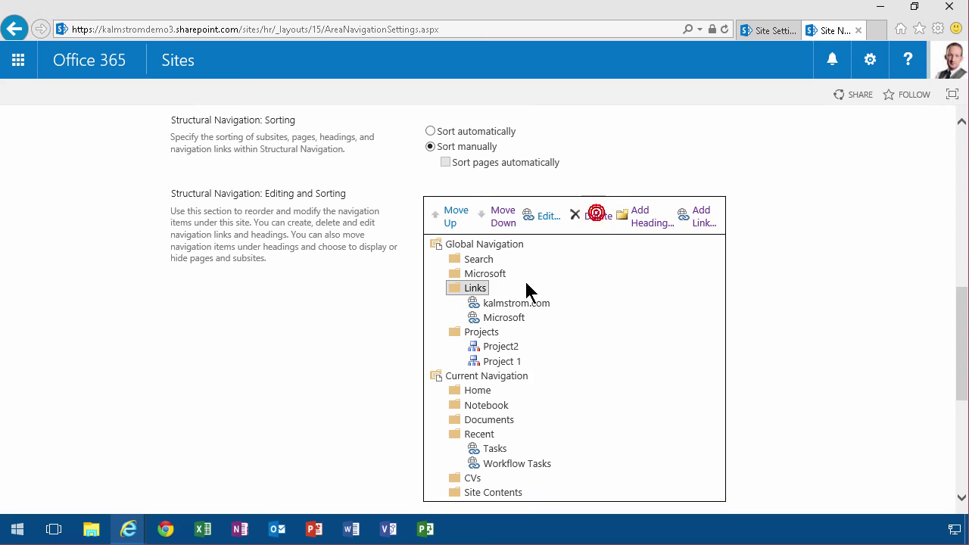
left_click(485, 274)
left_click(590, 216)
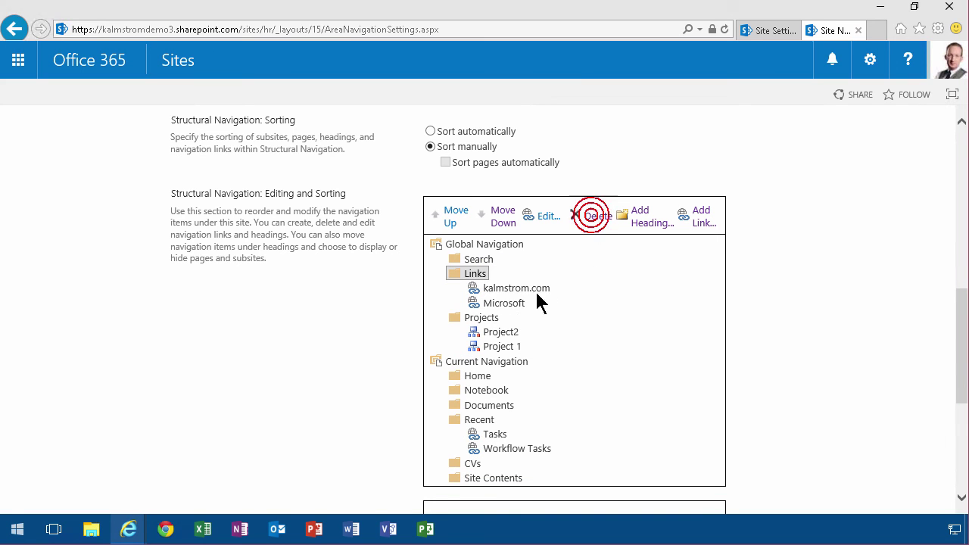
left_click(475, 276)
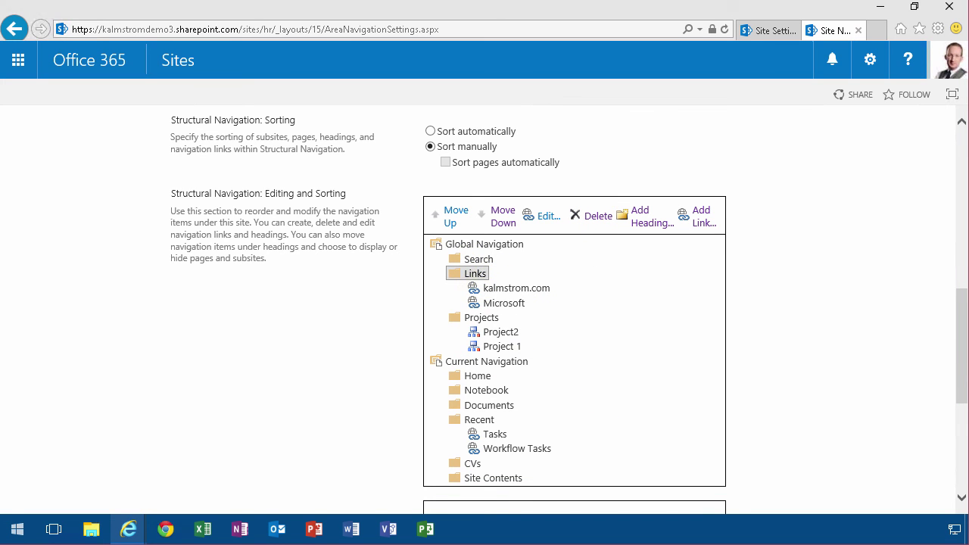
Step: Save the navigation settings and check the entries under Projects and Links in the site's top navigation
scroll(960, 385, "down", 5)
left_click(861, 445)
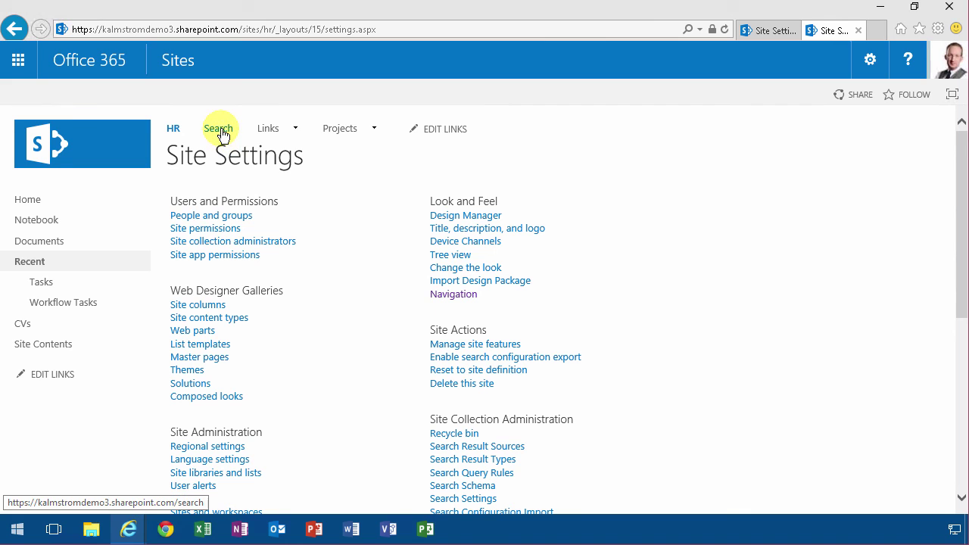
mouse_move(360, 132)
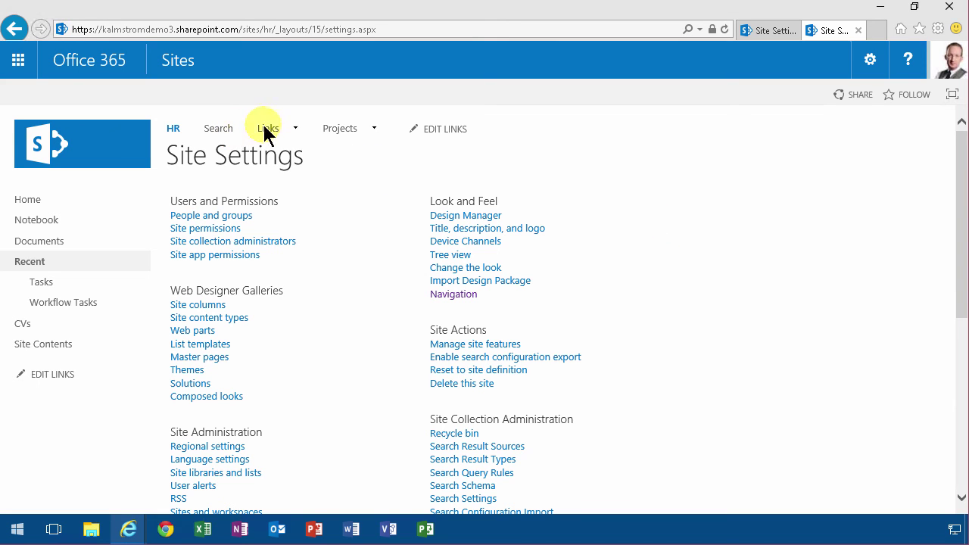
mouse_move(268, 130)
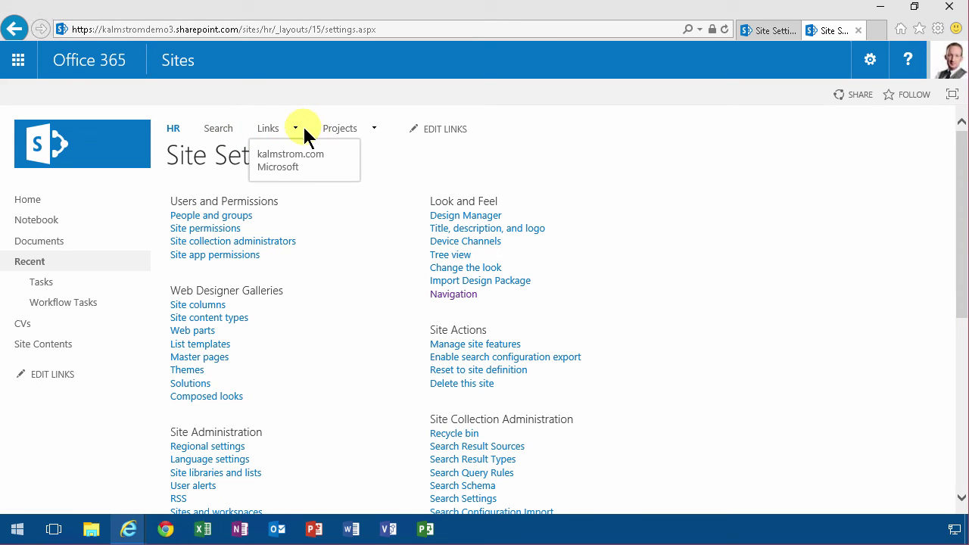